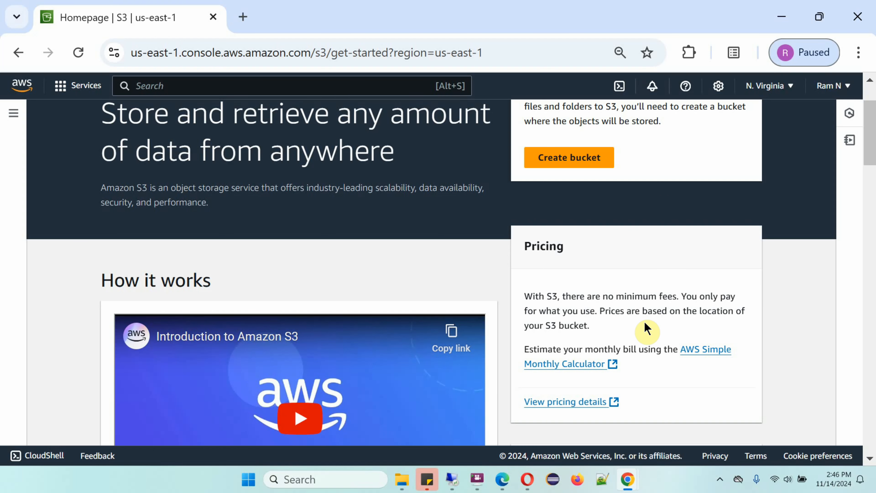
- Start creating an S3 bucket and choose US East (N. Virginia) us-east-1 as the region
{"action": "scroll", "coordinate": [618, 239], "scroll_direction": "up", "scroll_amount": 3}
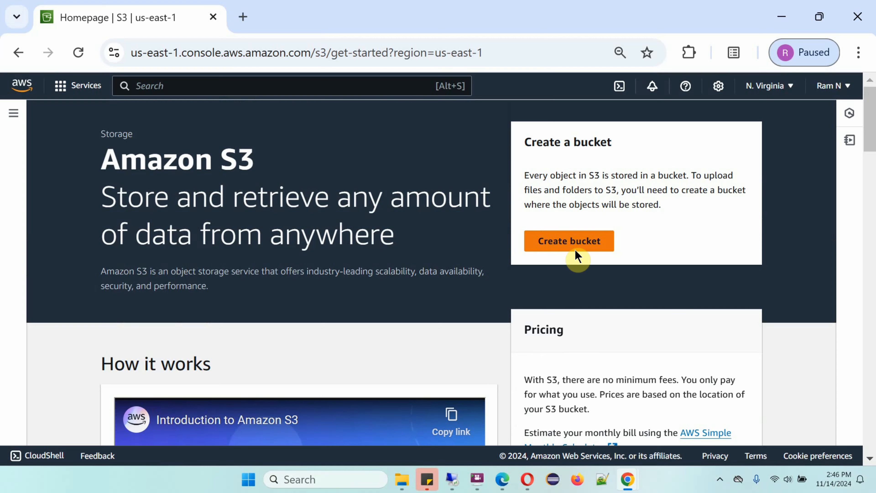
{"action": "left_click", "coordinate": [575, 245]}
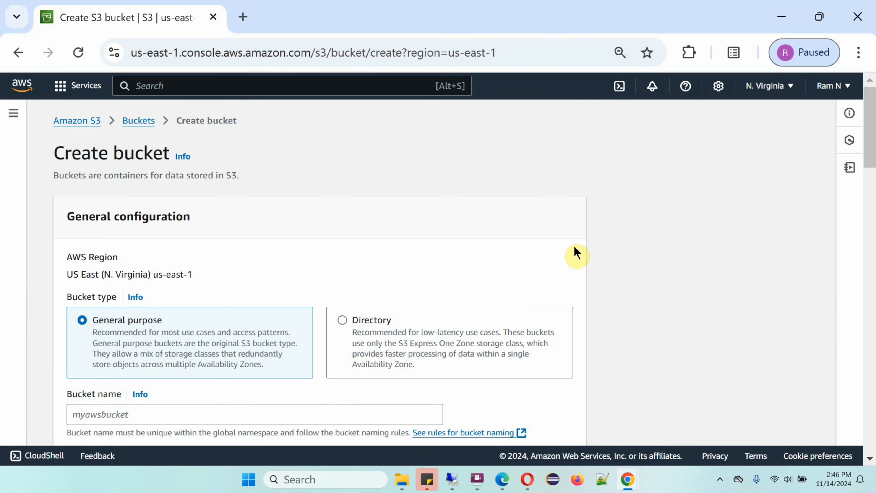
{"action": "left_click", "coordinate": [778, 92]}
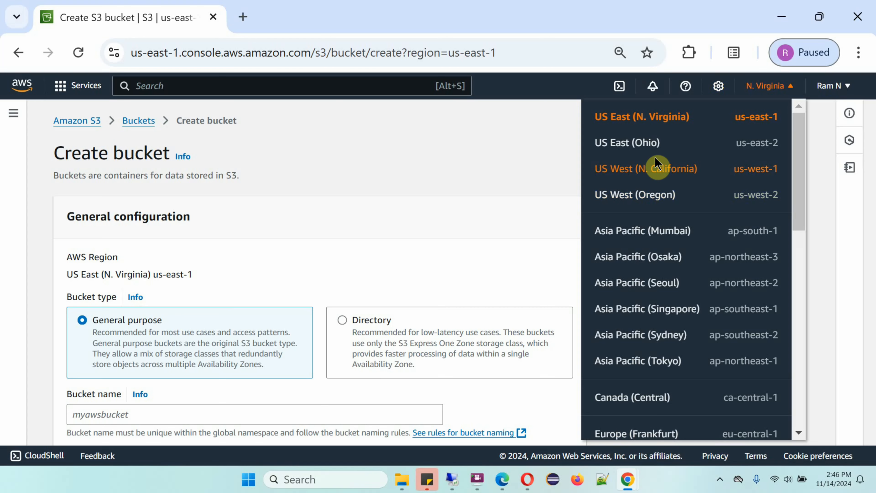
{"action": "left_click", "coordinate": [651, 118]}
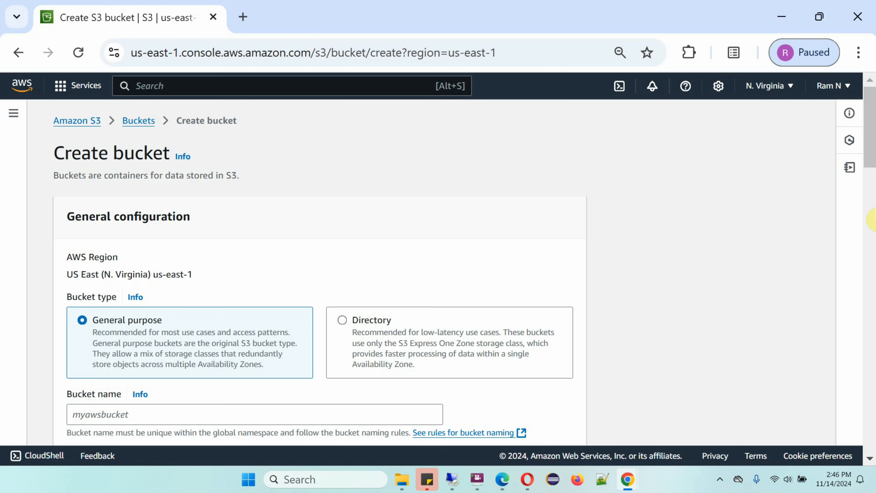
- Name the general purpose bucket rambucket1234 and create it with the default settings
{"action": "left_click_drag", "start_coordinate": [869, 152], "coordinate": [870, 182]}
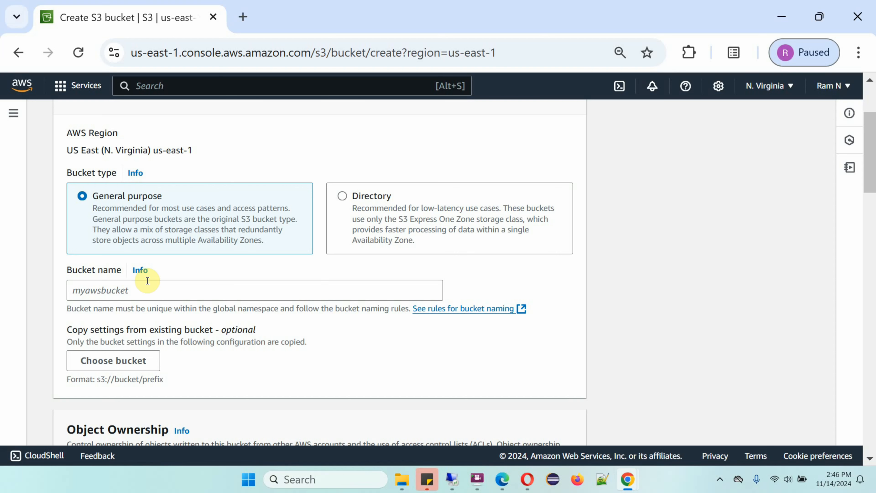
{"action": "left_click", "coordinate": [130, 291]}
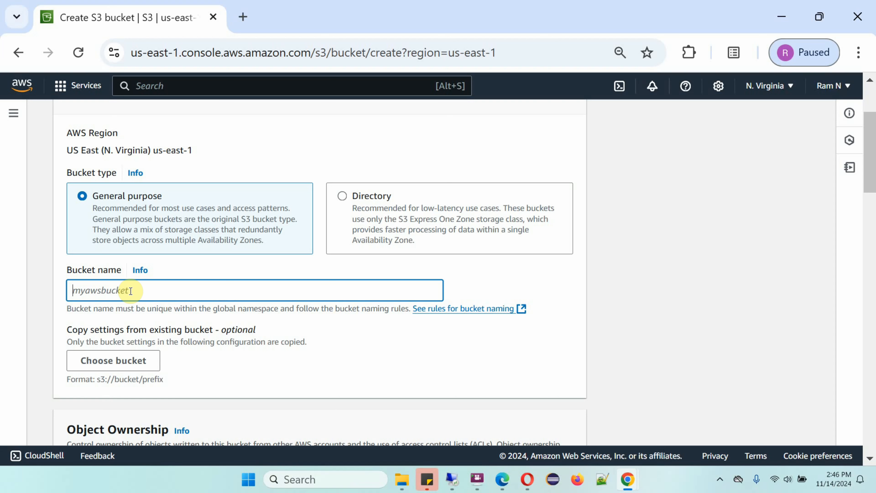
{"action": "type", "text": "rambucket1234"}
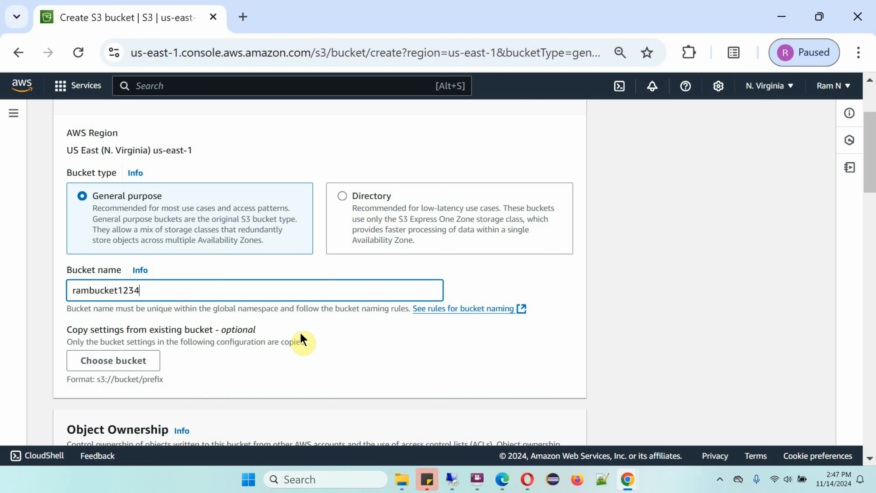
{"action": "left_click", "coordinate": [378, 351]}
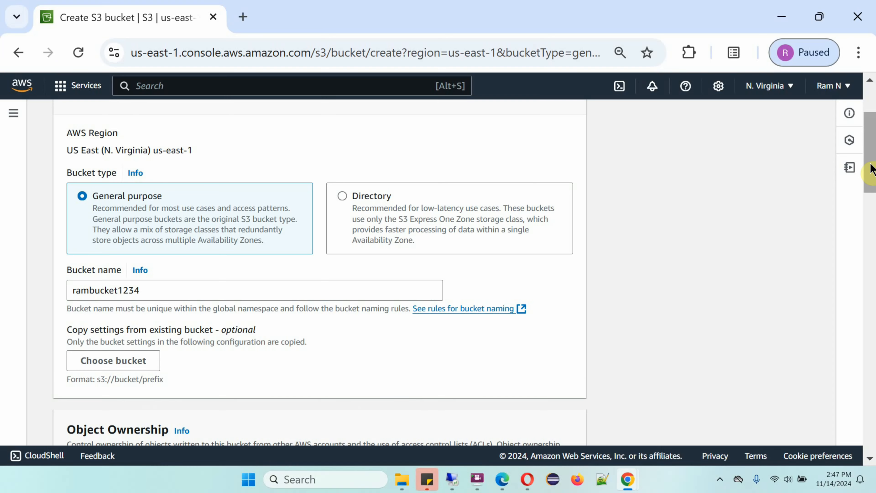
{"action": "left_click_drag", "start_coordinate": [871, 164], "coordinate": [819, 421]}
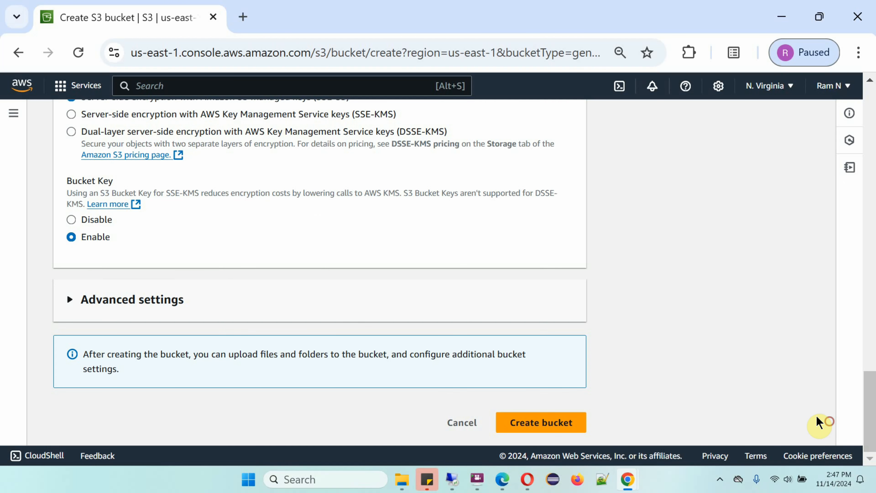
{"action": "left_click", "coordinate": [530, 432]}
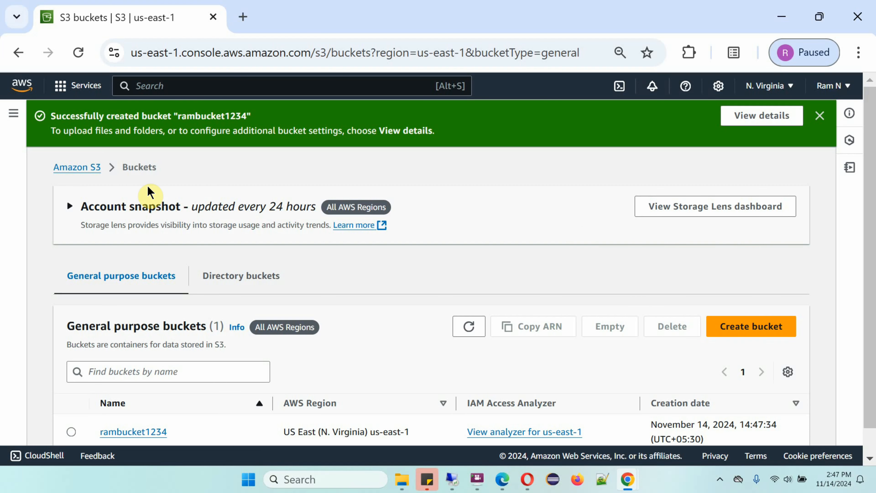
- Create a folder named "iamge" inside the rambucket1234 bucket without specifying an encryption key
{"action": "scroll", "coordinate": [871, 221], "scroll_direction": "down", "scroll_amount": 1}
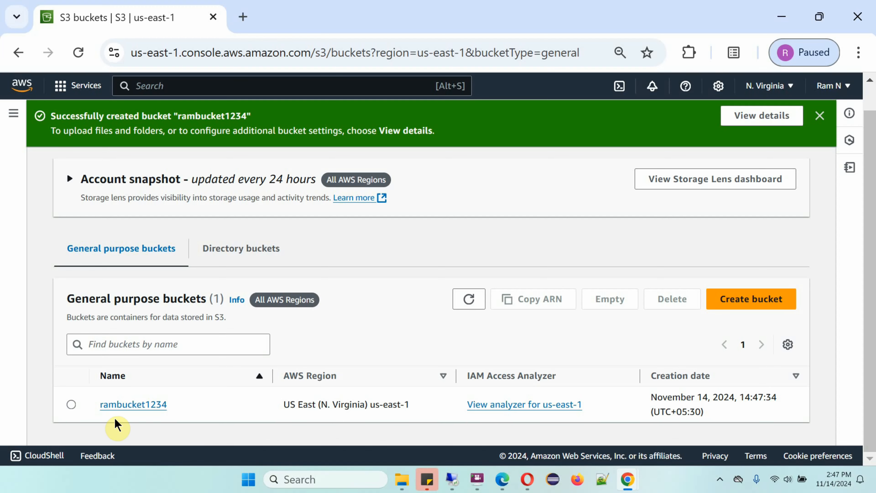
{"action": "left_click", "coordinate": [144, 405]}
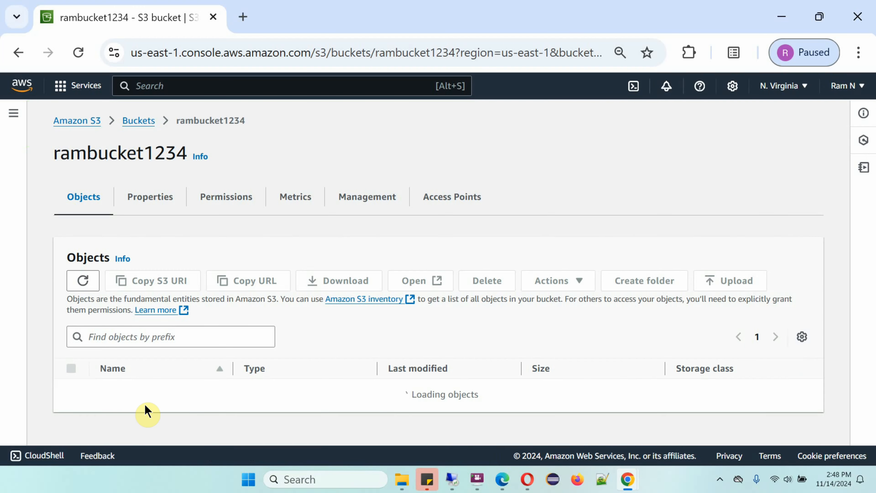
{"action": "scroll", "coordinate": [870, 238], "scroll_direction": "down", "scroll_amount": 1}
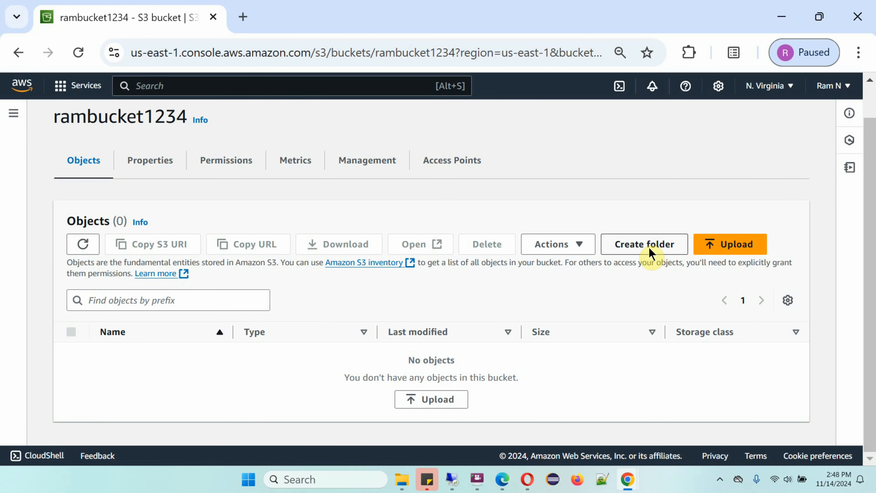
{"action": "left_click", "coordinate": [651, 246]}
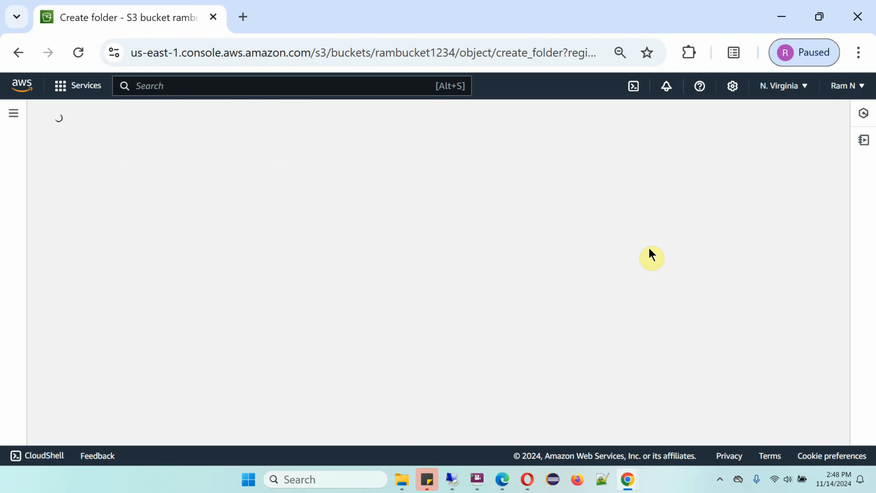
{"action": "left_click", "coordinate": [153, 384]}
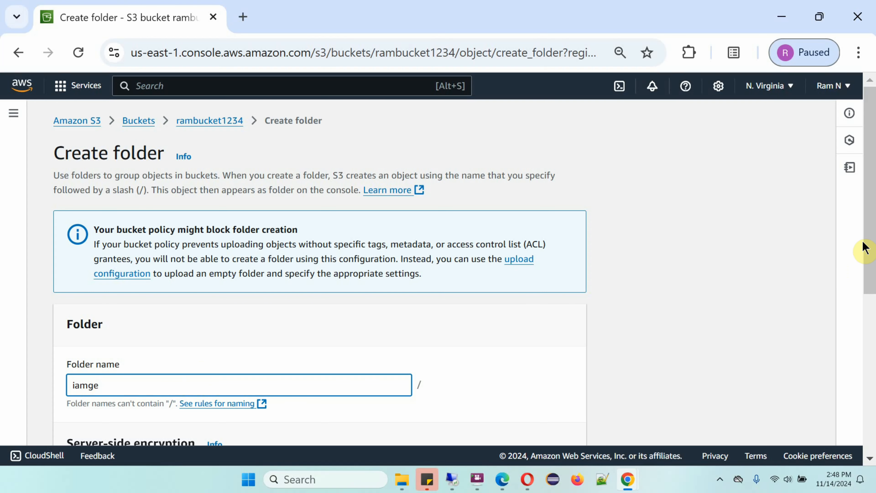
{"action": "left_click_drag", "start_coordinate": [871, 249], "coordinate": [873, 405]}
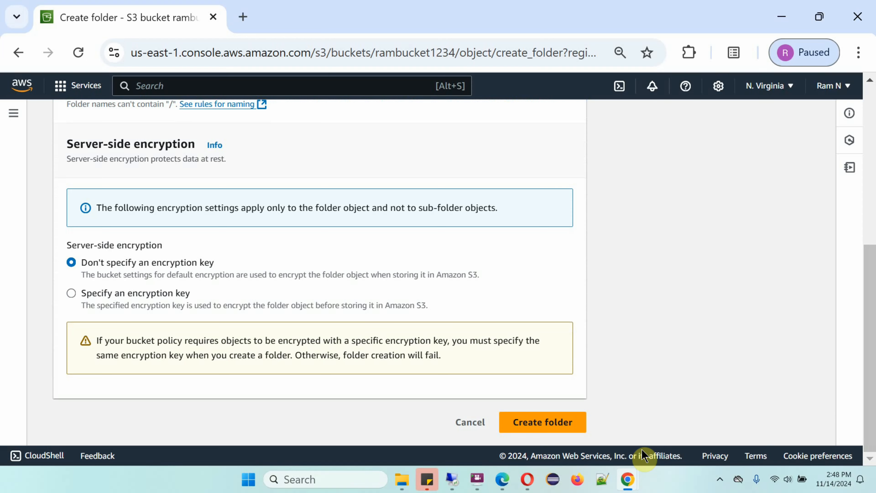
{"action": "left_click", "coordinate": [585, 422]}
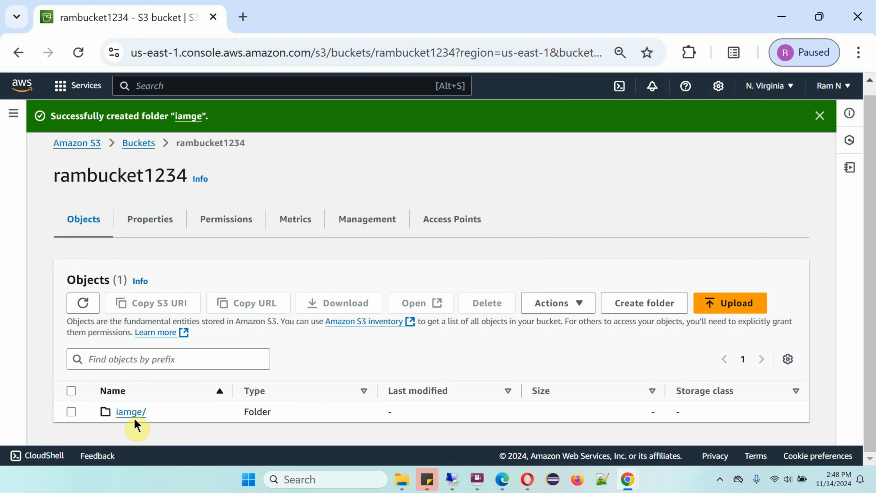
- Upload Java Tutorial.jpg from the BBFlashback folder into the bucket's iamge folder
{"action": "left_click", "coordinate": [123, 413]}
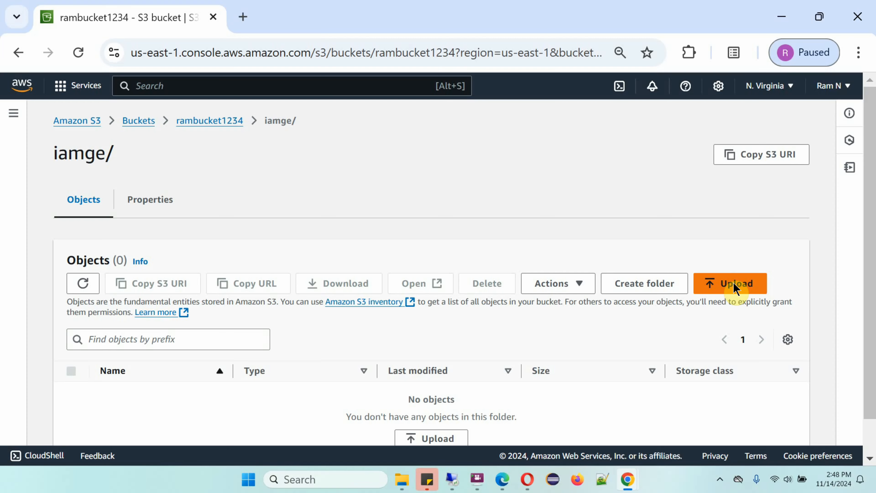
{"action": "left_click", "coordinate": [734, 283]}
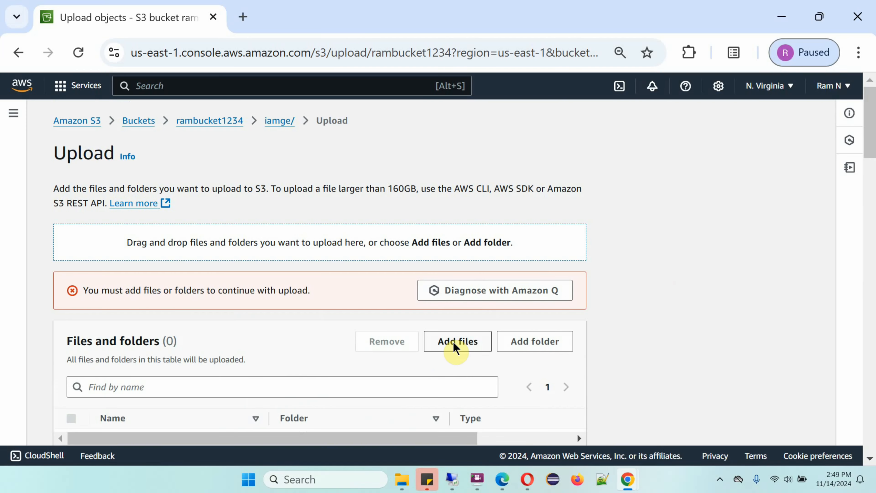
{"action": "left_click", "coordinate": [455, 345]}
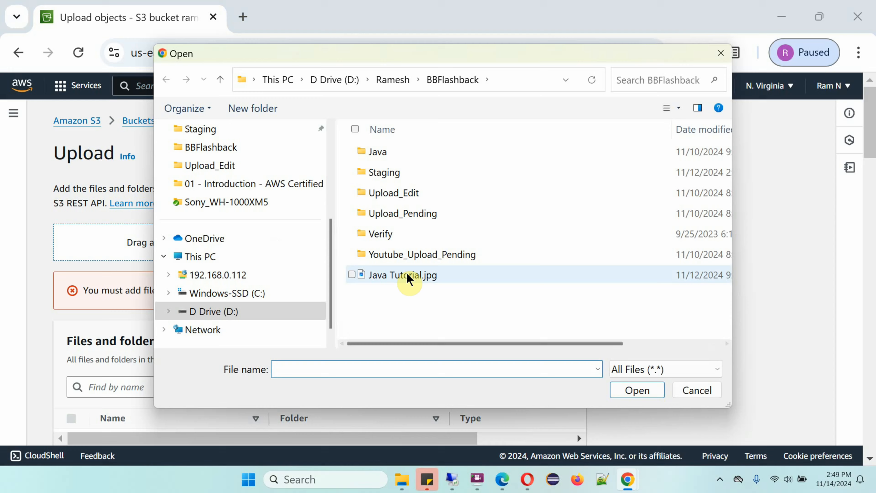
{"action": "left_click", "coordinate": [408, 278]}
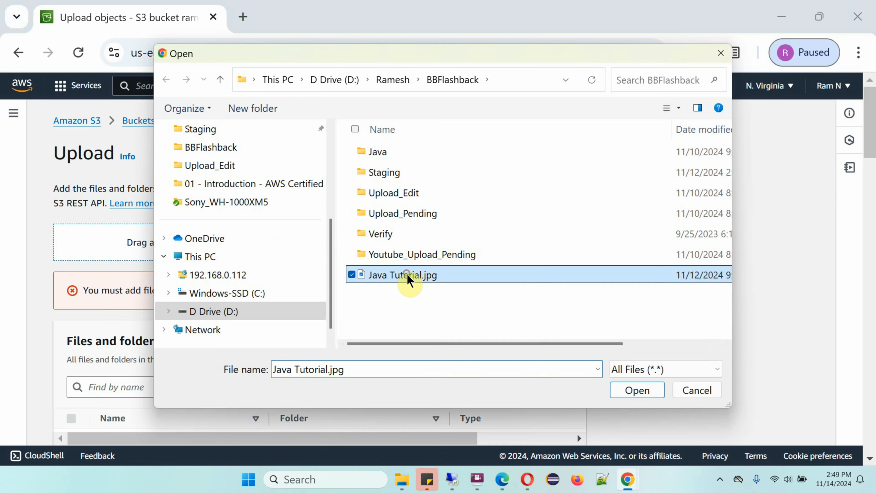
{"action": "left_click", "coordinate": [633, 392]}
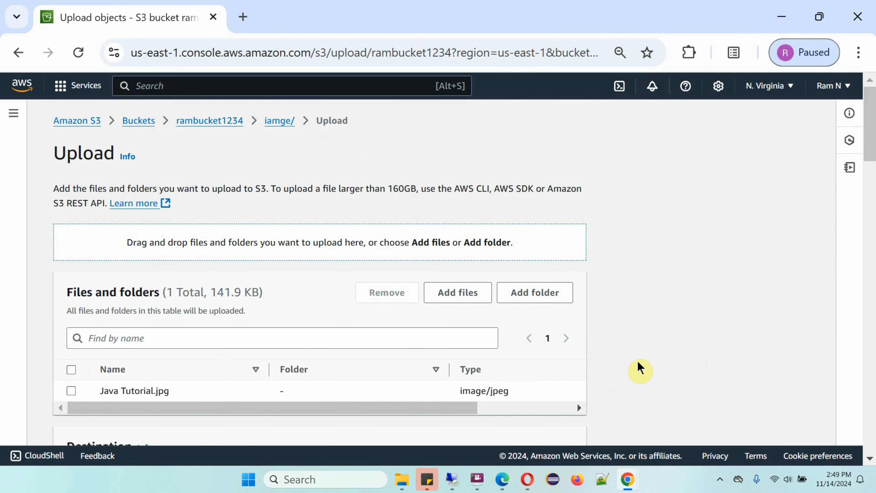
{"action": "scroll", "coordinate": [151, 249], "scroll_direction": "down", "scroll_amount": 3}
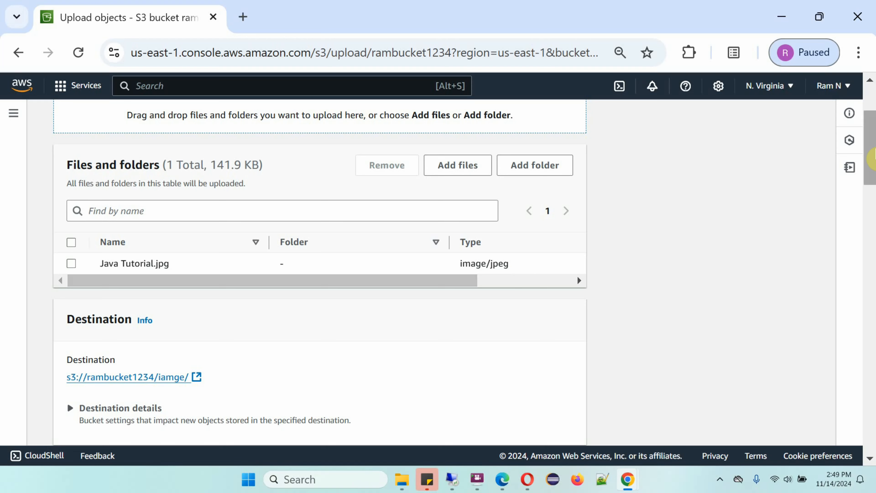
{"action": "left_click_drag", "start_coordinate": [871, 152], "coordinate": [873, 429]}
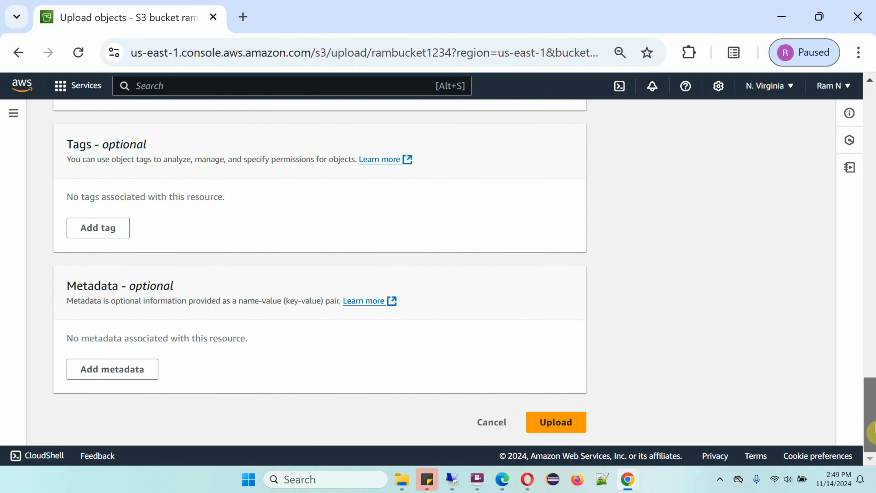
{"action": "left_click", "coordinate": [562, 419]}
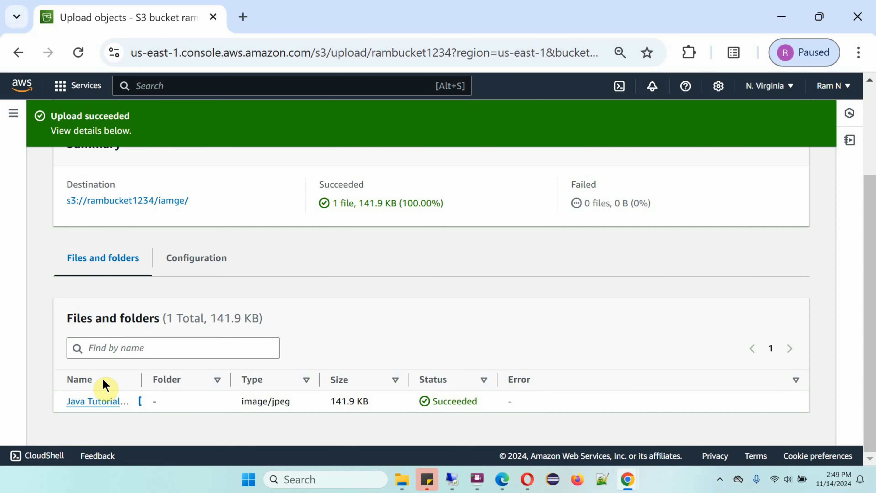
- Widen the Name column in the upload results and review the object overview of Java Tutorial.jpg
{"action": "left_click_drag", "start_coordinate": [140, 379], "coordinate": [180, 380]}
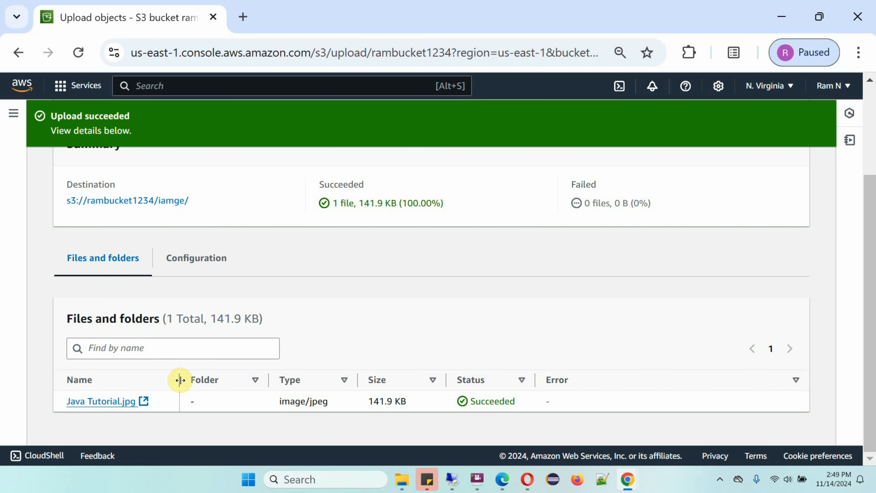
{"action": "left_click", "coordinate": [118, 403]}
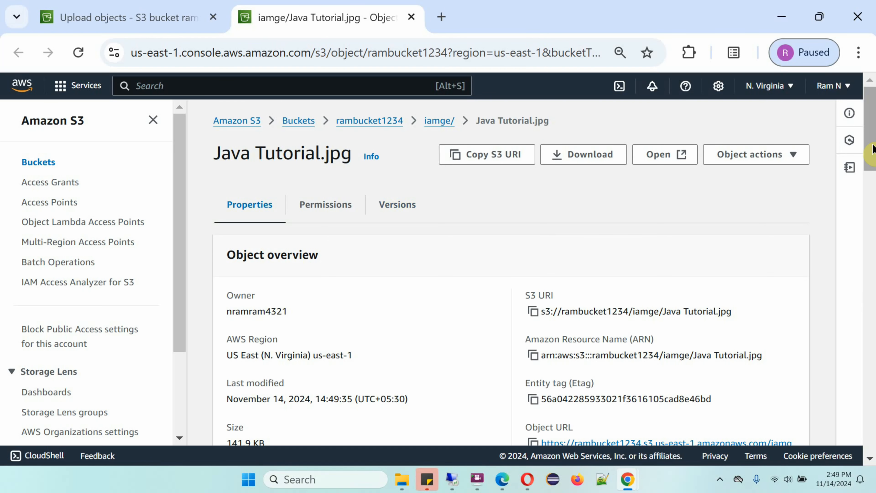
{"action": "scroll", "coordinate": [868, 138], "scroll_direction": "down", "scroll_amount": 3}
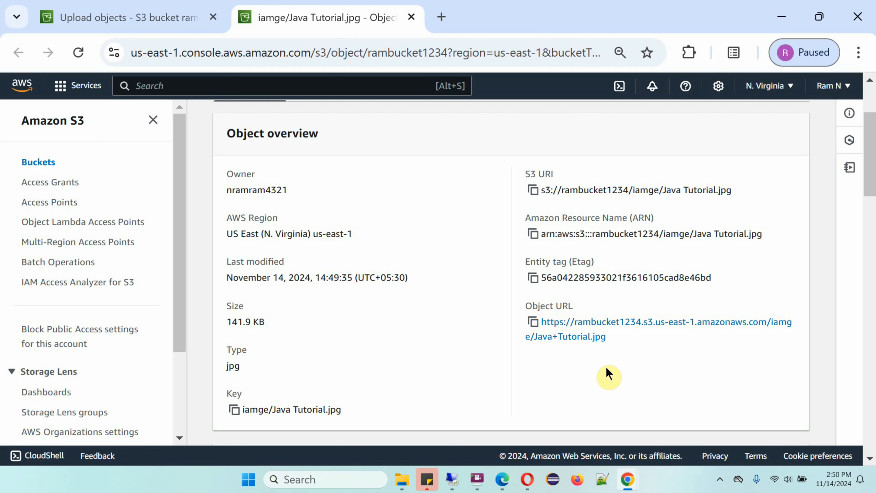
{"action": "scroll", "coordinate": [607, 368], "scroll_direction": "up", "scroll_amount": 3}
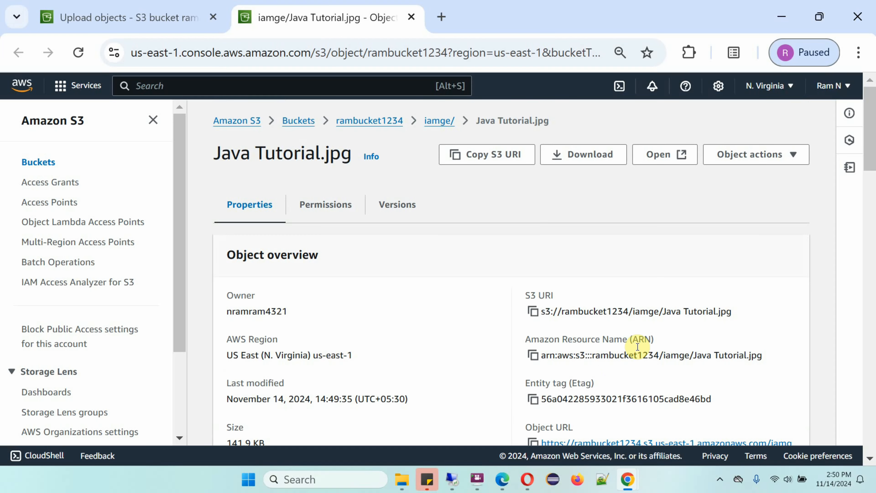
- Return to the bucket list and try to delete the rambucket1234 bucket
{"action": "left_click", "coordinate": [305, 120]}
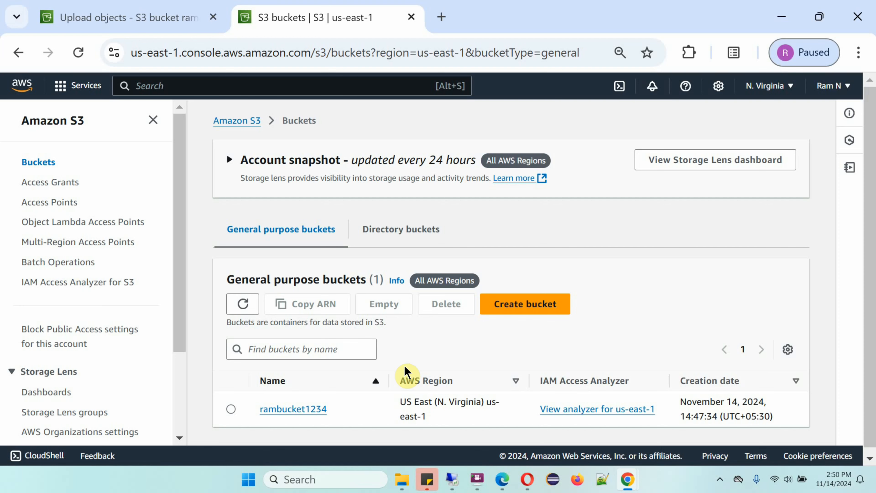
{"action": "left_click", "coordinate": [231, 409]}
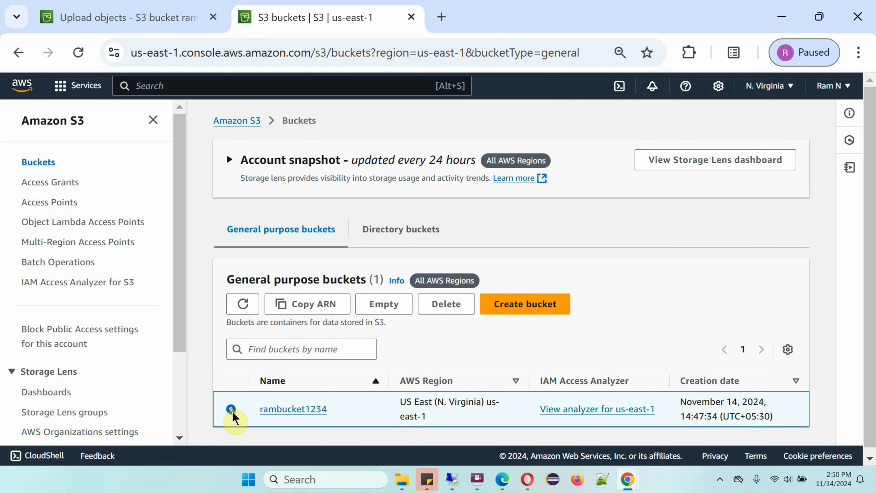
{"action": "left_click", "coordinate": [437, 304]}
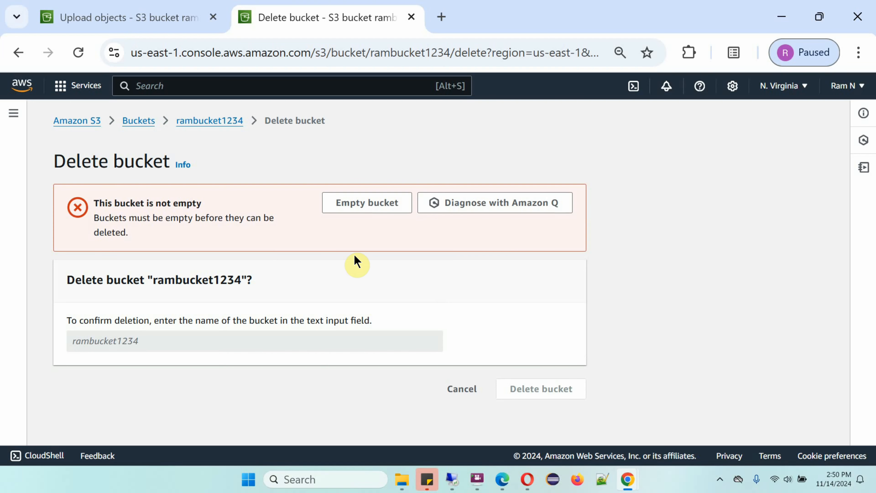
- Empty the rambucket1234 bucket, confirming with the text "permanently delete", and exit the status page to the bucket list
{"action": "left_click", "coordinate": [368, 209]}
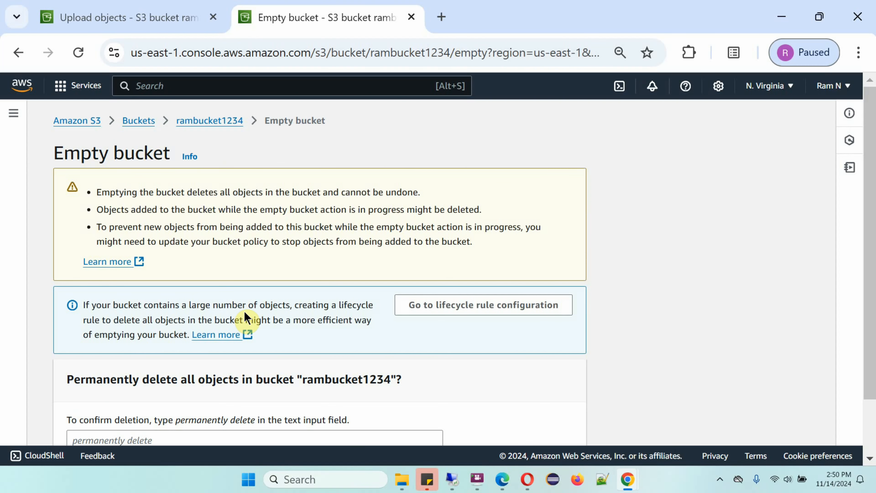
{"action": "scroll", "coordinate": [270, 303], "scroll_direction": "down", "scroll_amount": 2}
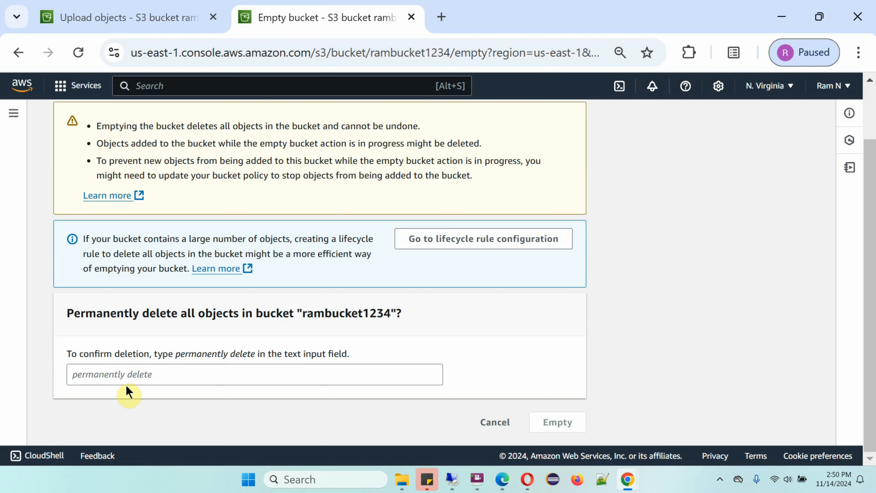
{"action": "left_click", "coordinate": [124, 376]}
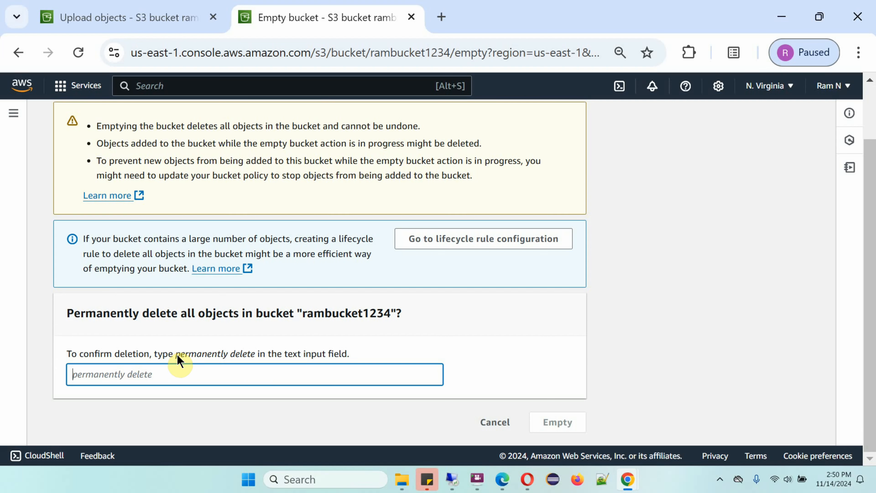
{"action": "type", "text": "permane"}
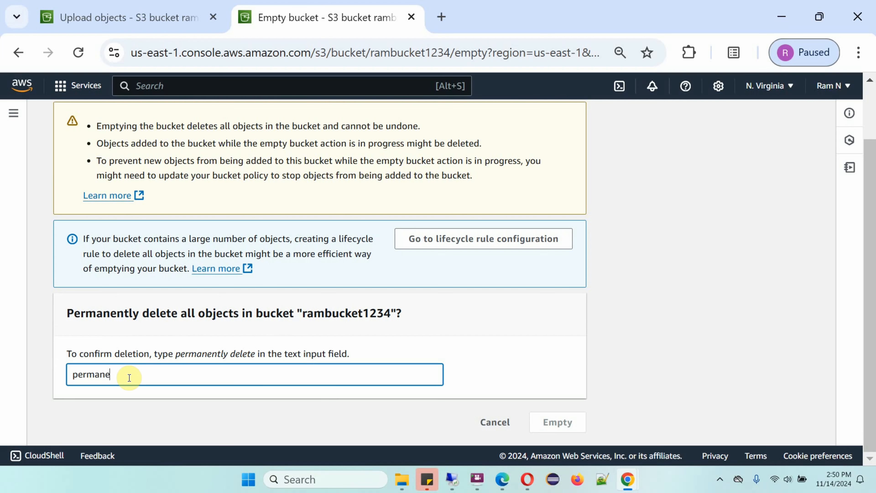
{"action": "type", "text": "ntly delete"}
{"action": "left_click", "coordinate": [558, 425]}
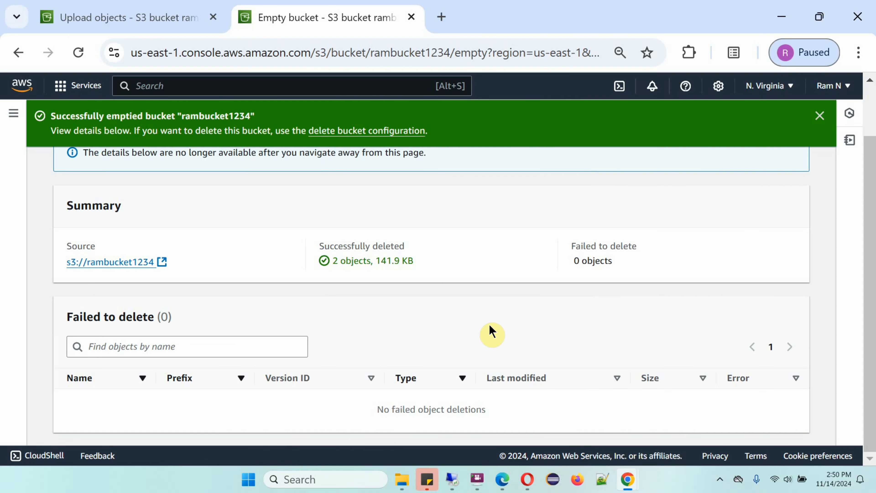
{"action": "scroll", "coordinate": [390, 353], "scroll_direction": "up", "scroll_amount": 3}
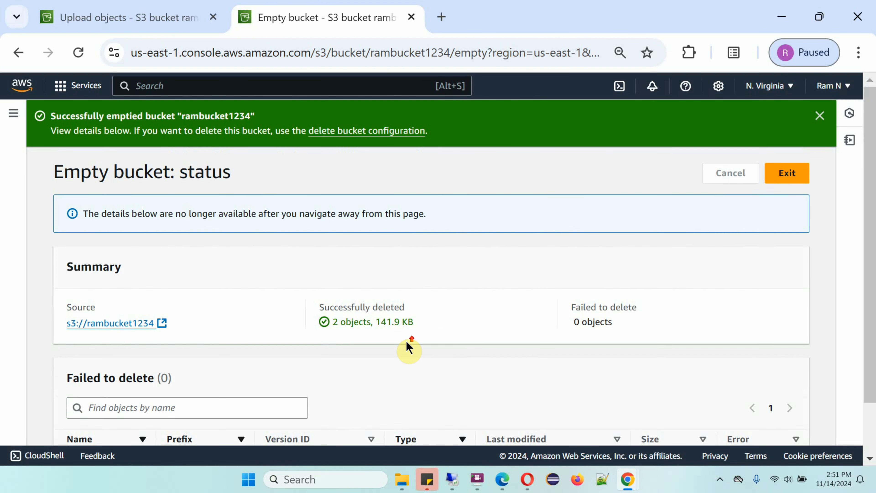
{"action": "left_click", "coordinate": [790, 173]}
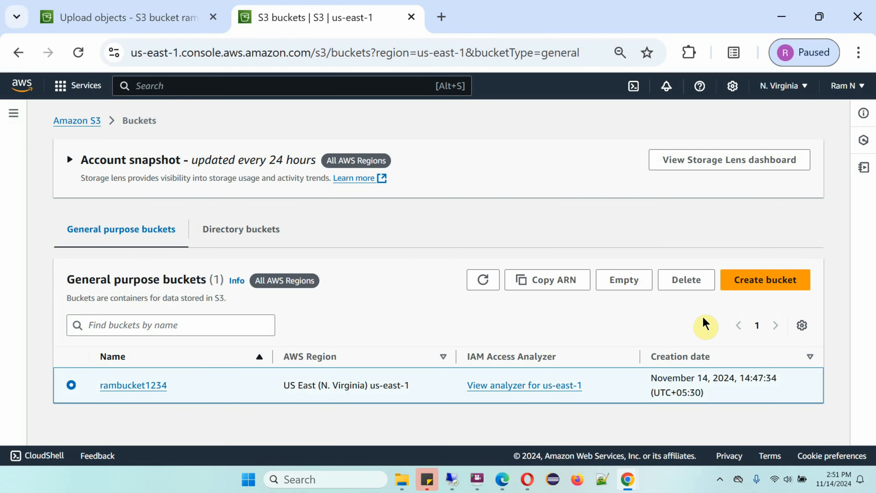
- Delete the emptied rambucket1234 bucket, confirming the deletion with the bucket name "rambucket1234"
{"action": "left_click", "coordinate": [696, 283]}
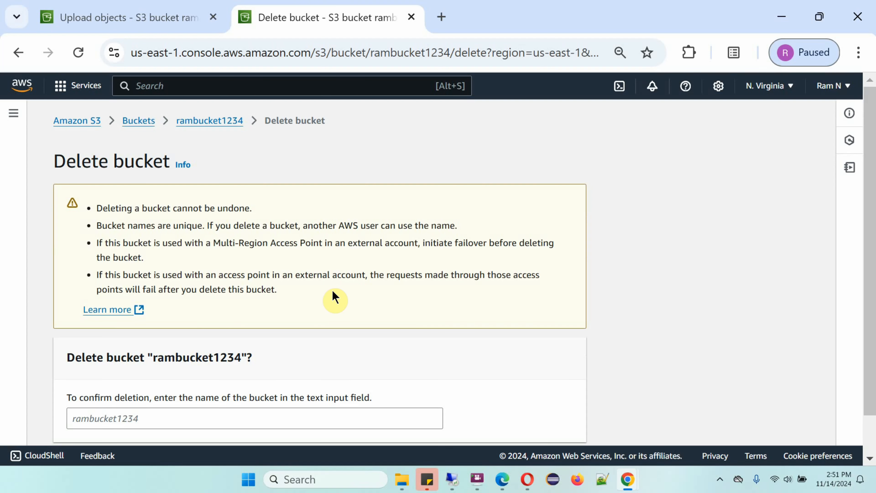
{"action": "left_click", "coordinate": [145, 421]}
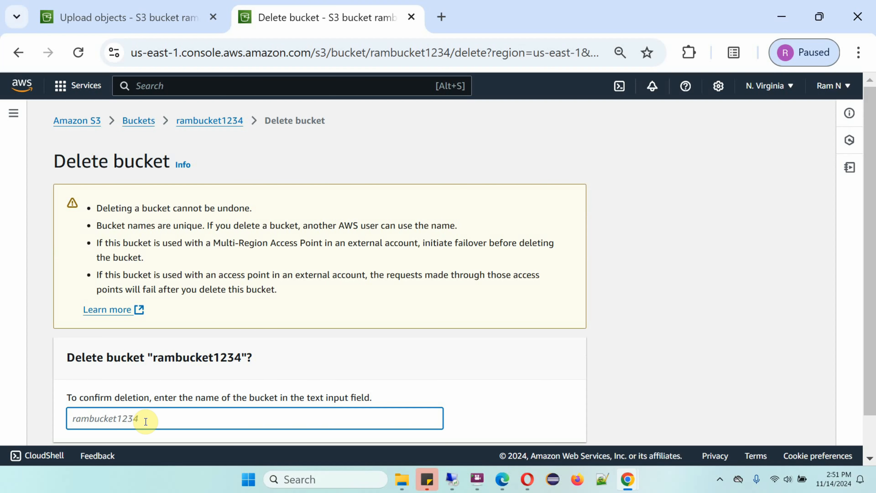
{"action": "type", "text": "rambucket1234"}
{"action": "scroll", "coordinate": [529, 342], "scroll_direction": "down", "scroll_amount": 1}
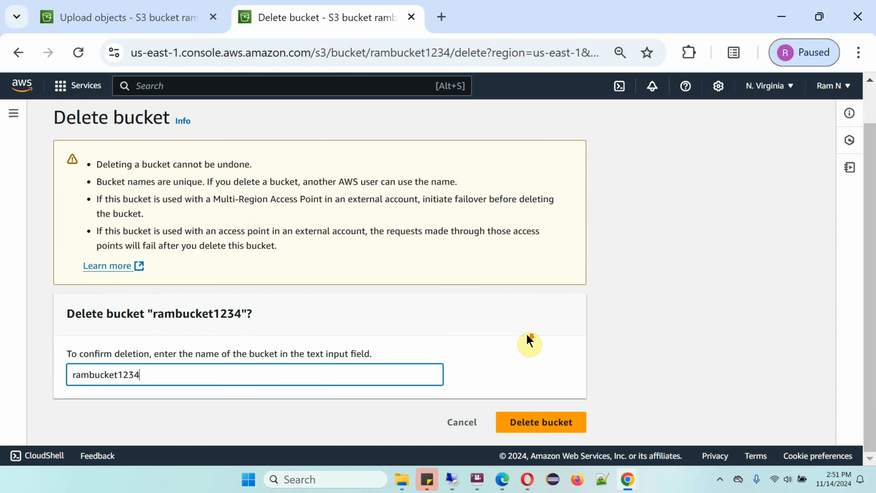
{"action": "left_click", "coordinate": [554, 421]}
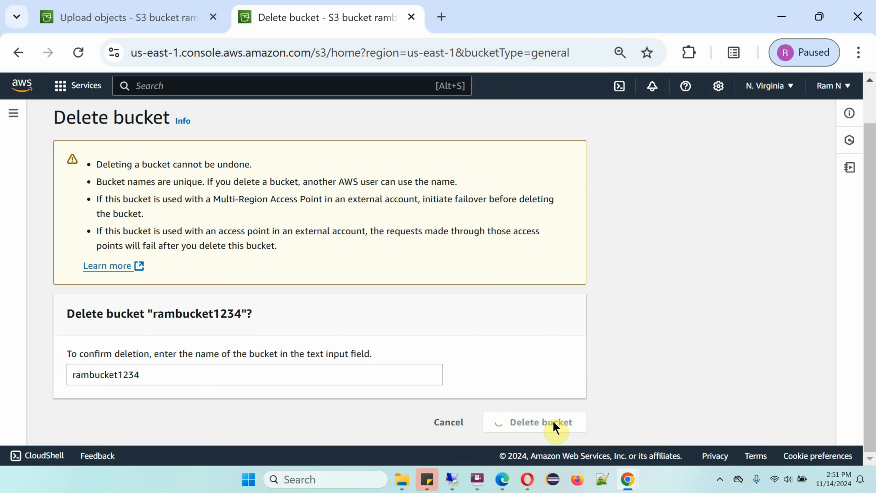